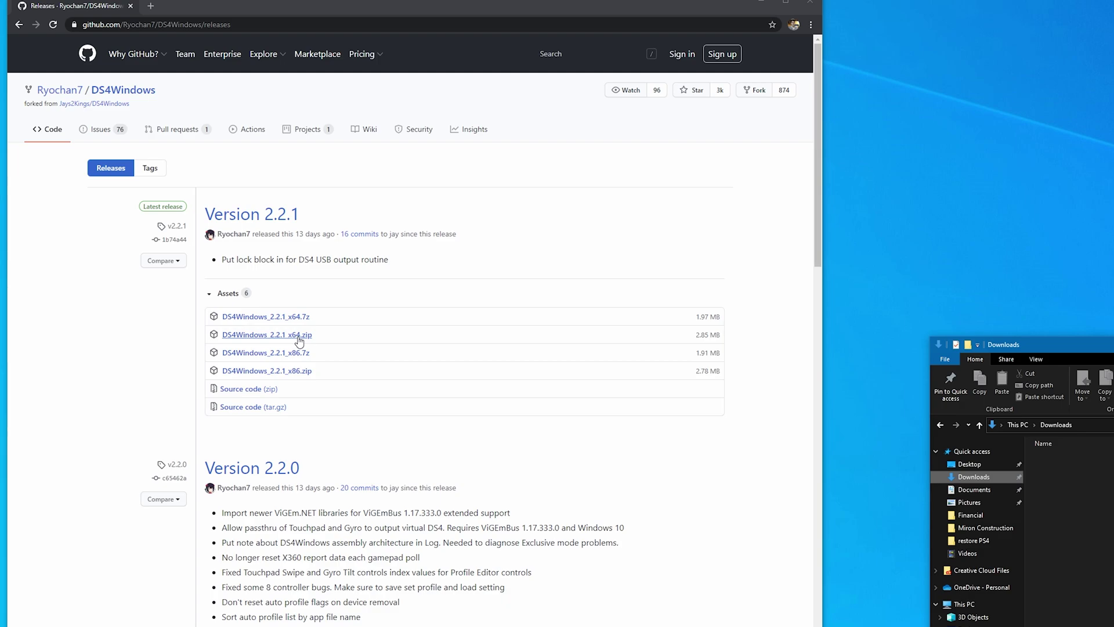
# Download DS4Windows_2.2.1_x64.zip from the Version 2.2.1 release assets on GitHub
pyautogui.click(299, 341)
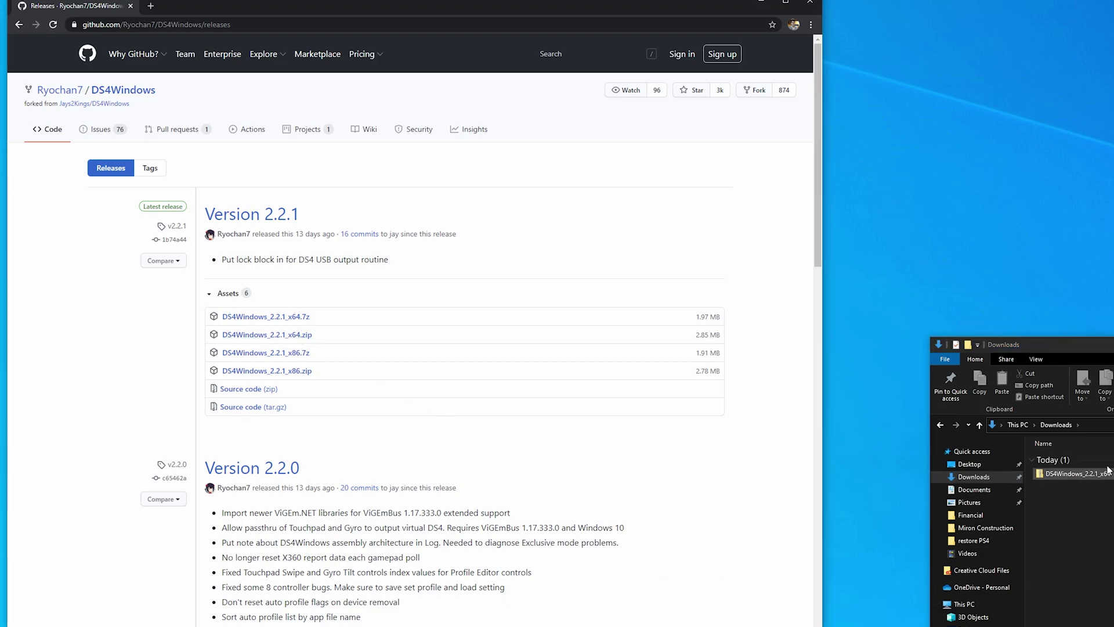
# Extract the DS4Windows 2.2.1 x64 zip into the Downloads folder
pyautogui.moveTo(1107, 349); pyautogui.dragTo(1060, 332)
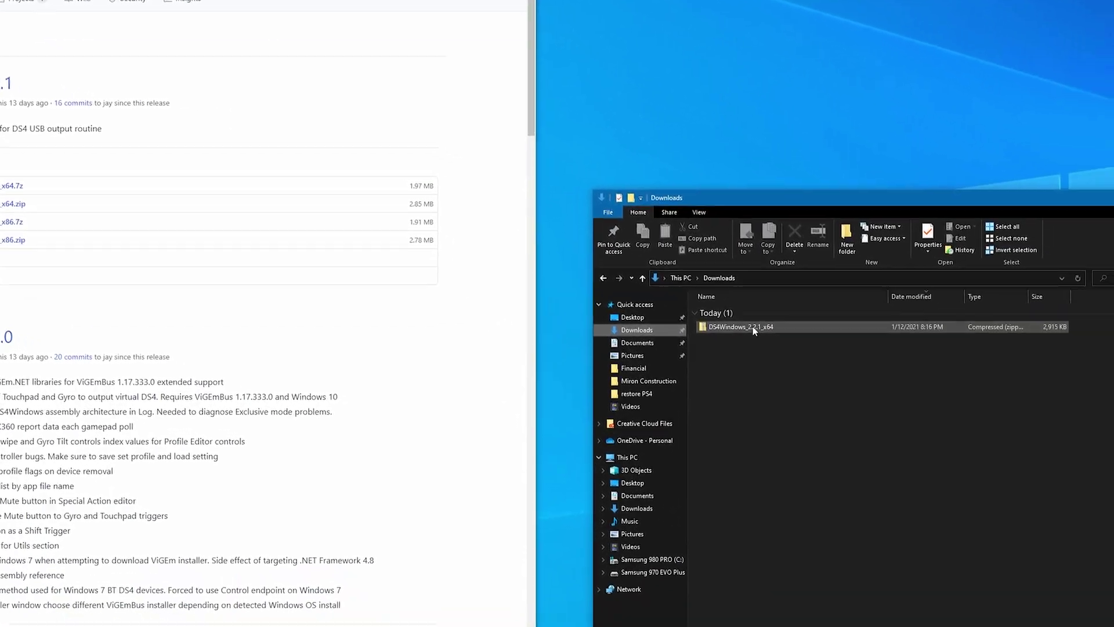
pyautogui.click(753, 326)
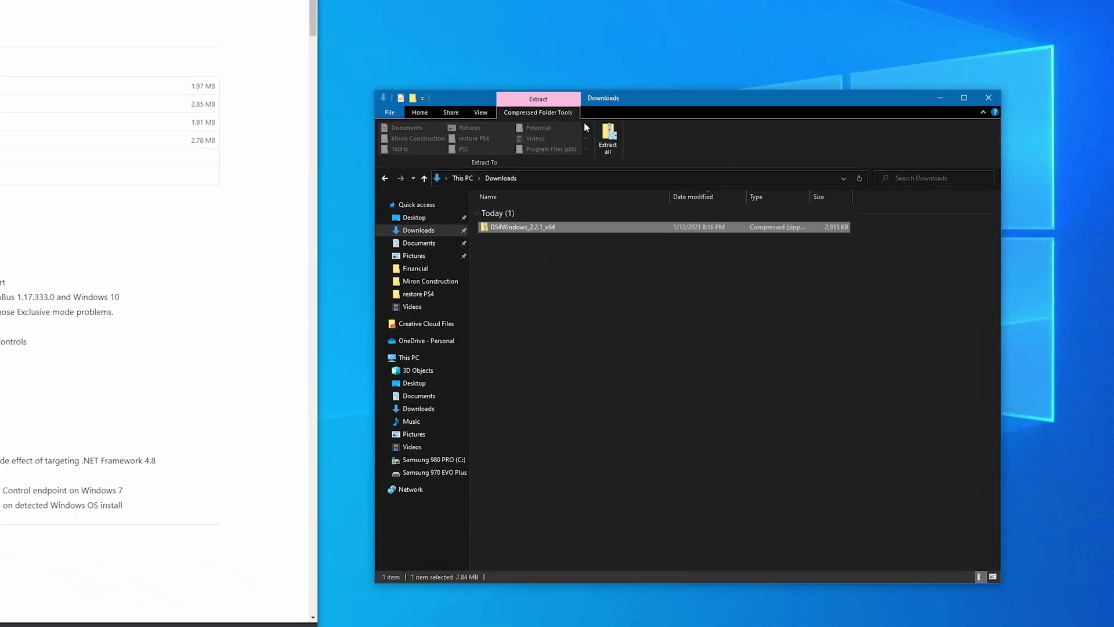
pyautogui.click(608, 139)
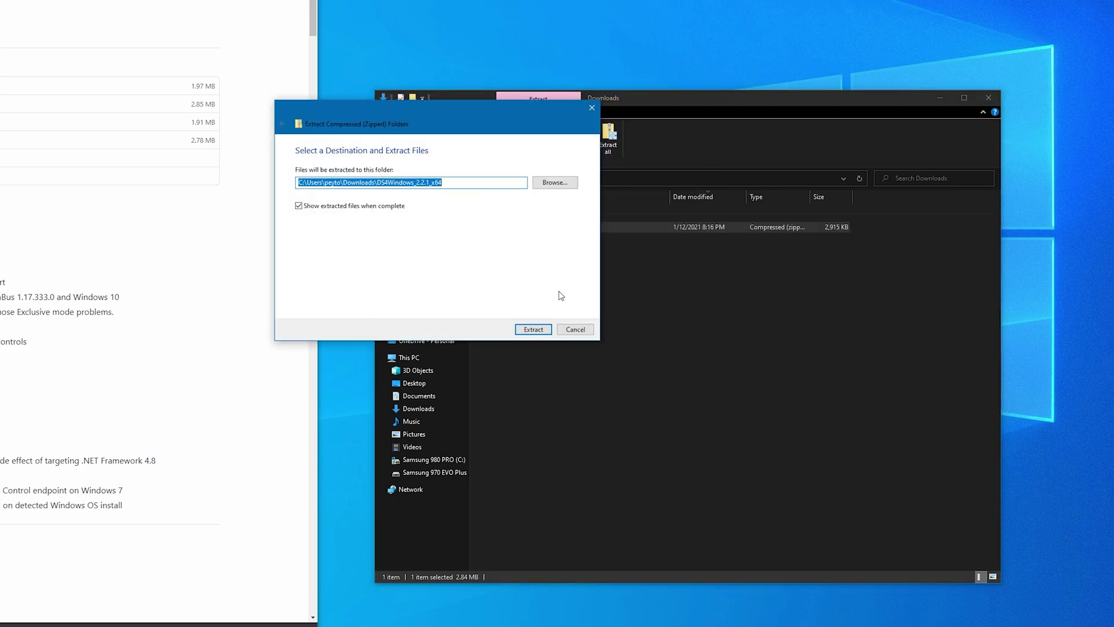
pyautogui.click(533, 329)
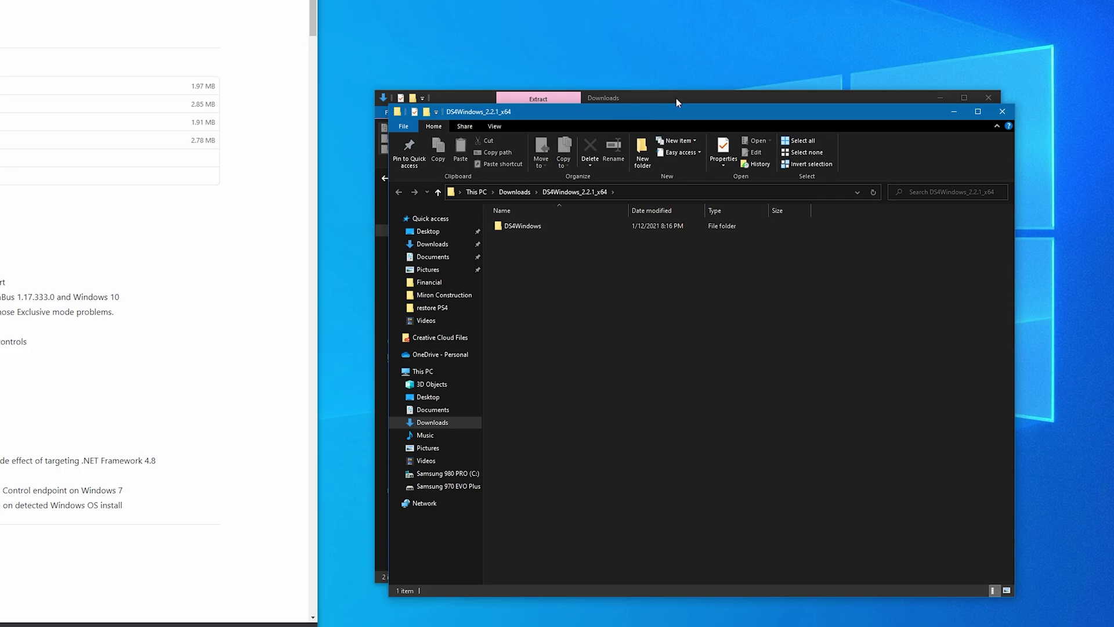
# Move the extracted DS4Windows folder into C:\Program Files, granting administrator permission
pyautogui.moveTo(677, 98); pyautogui.dragTo(1, 63)
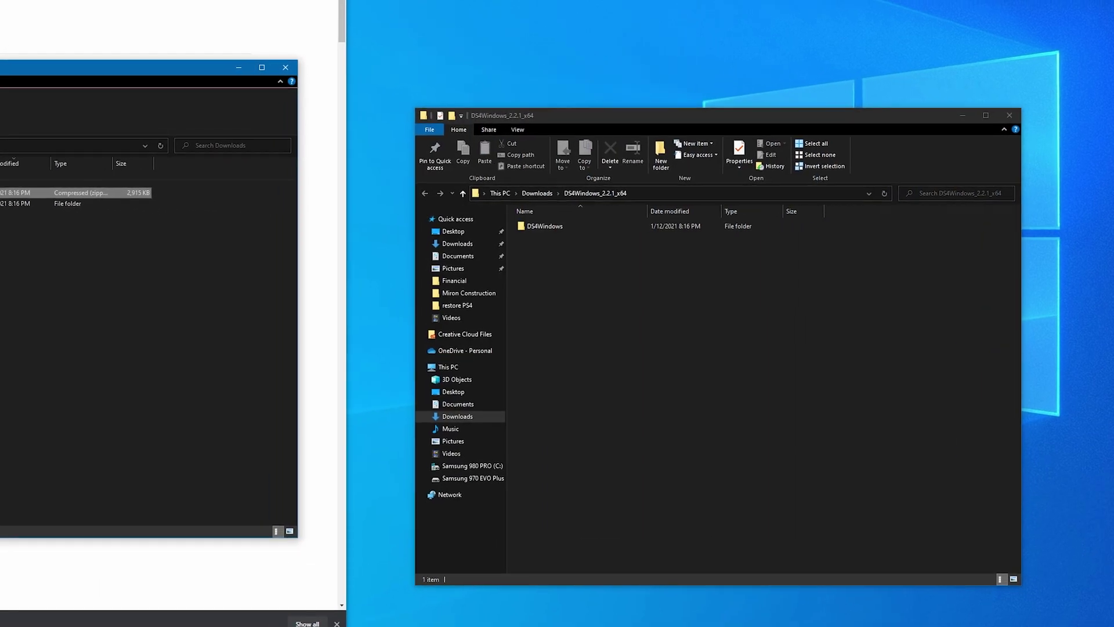
pyautogui.click(0, 424)
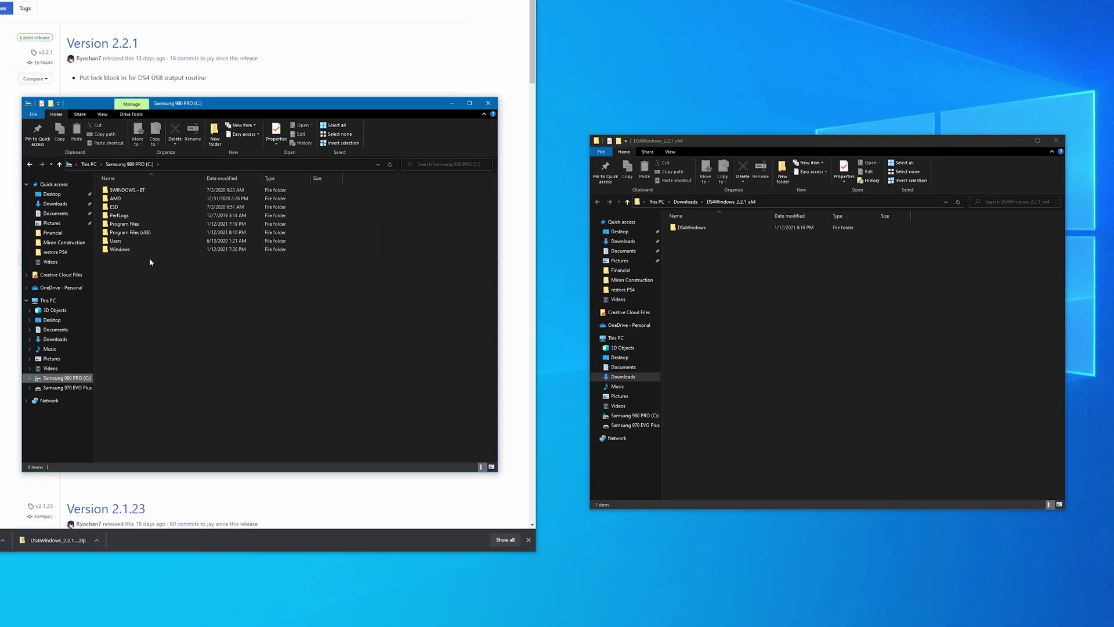
pyautogui.doubleClick(145, 224)
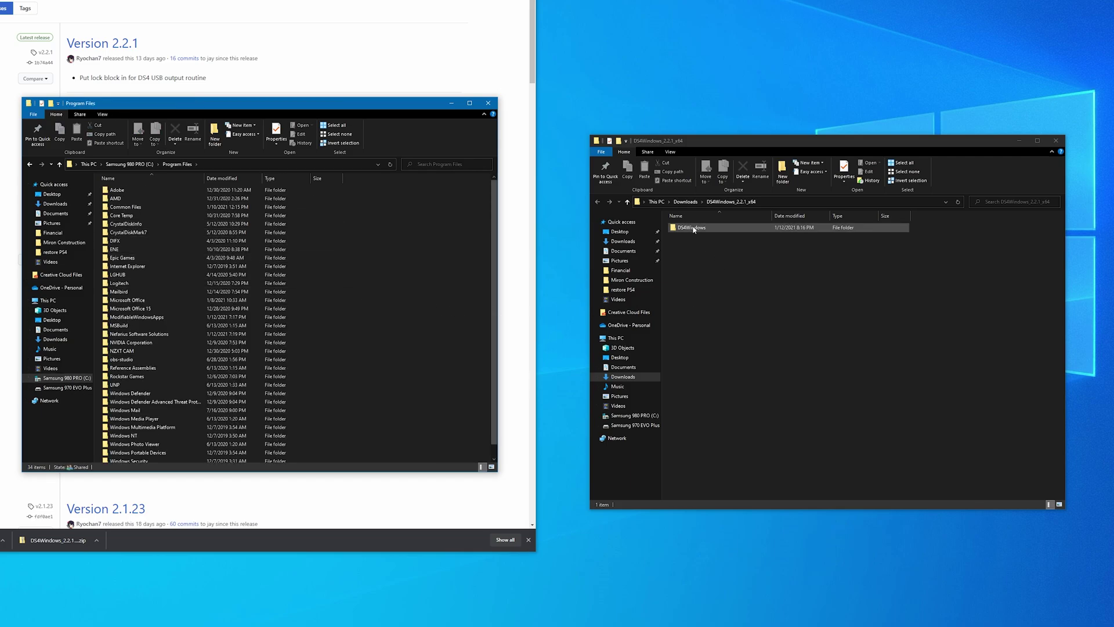
pyautogui.moveTo(694, 228); pyautogui.dragTo(447, 268)
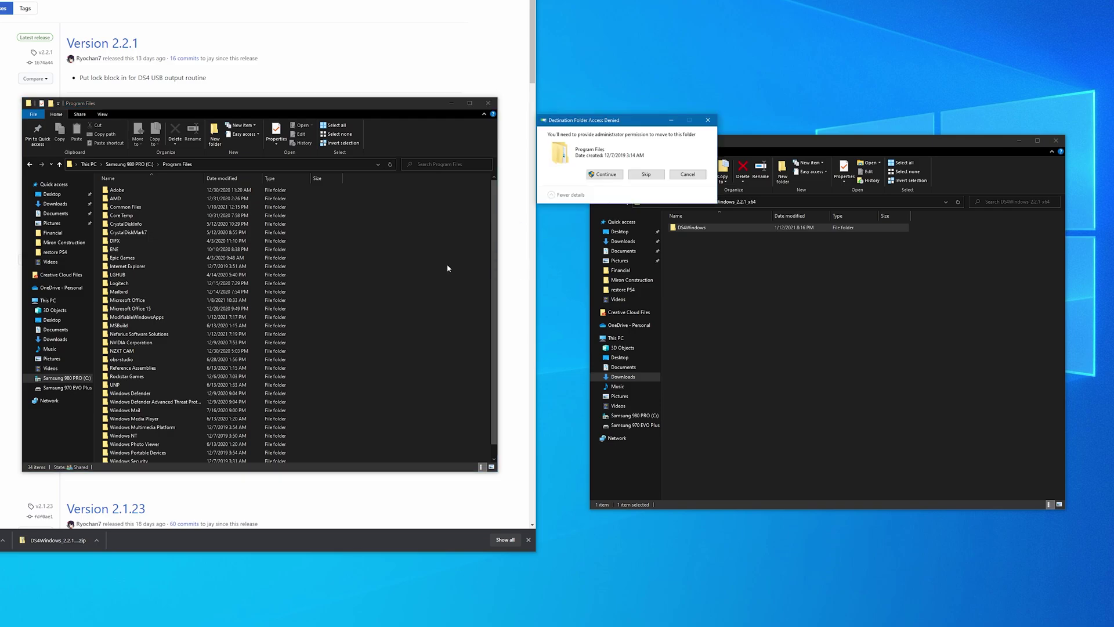
pyautogui.click(614, 174)
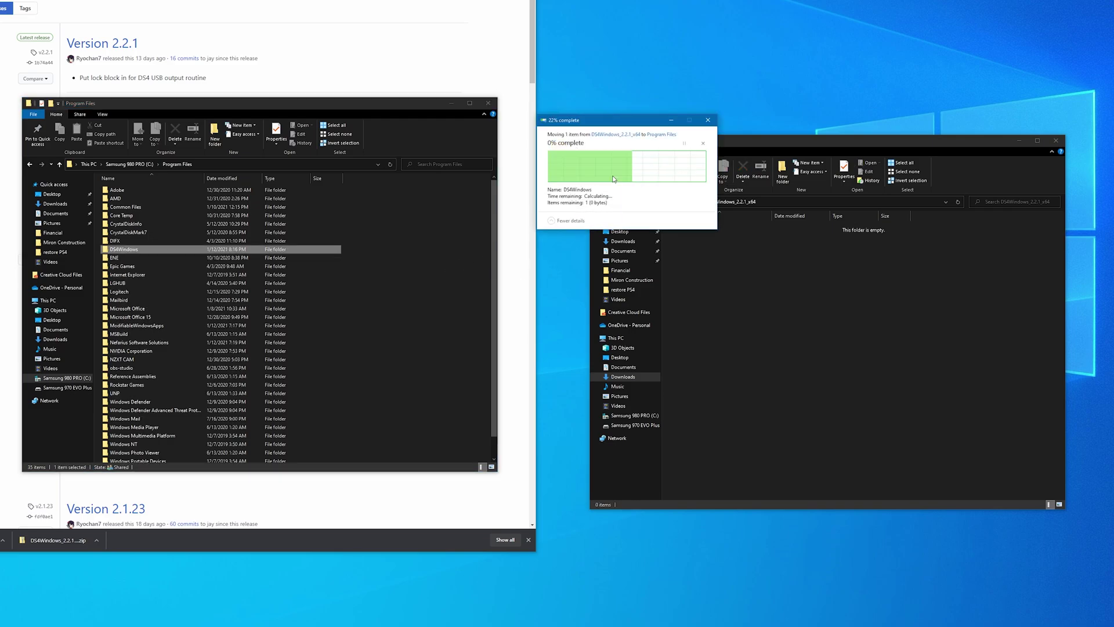
# Launch DS4Windows from the Program Files\DS4Windows folder
pyautogui.doubleClick(120, 250)
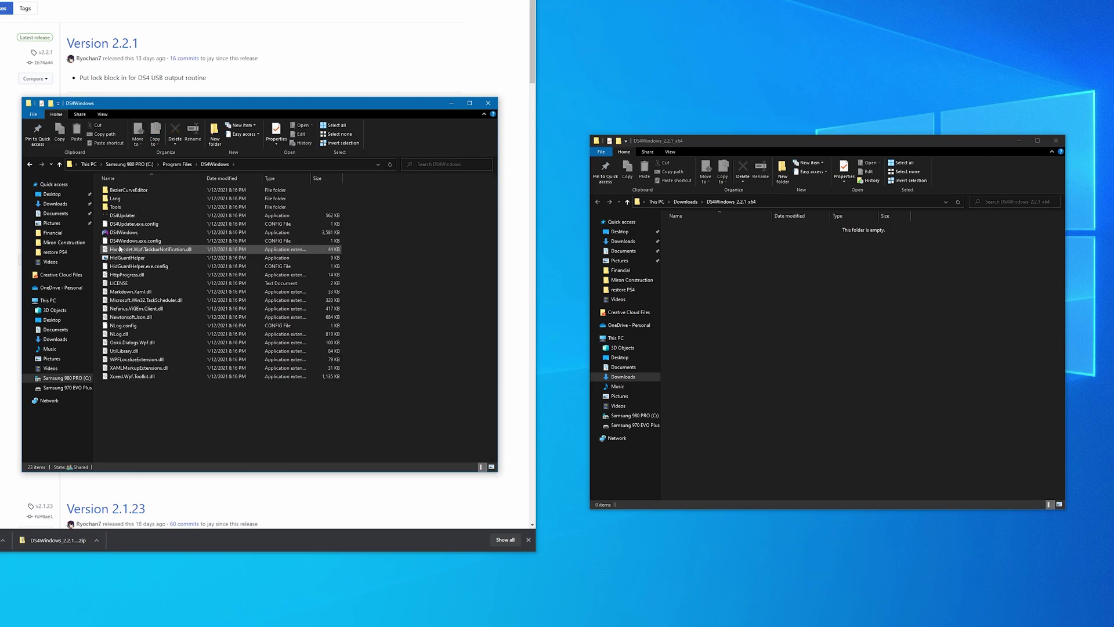
pyautogui.moveTo(123, 235)
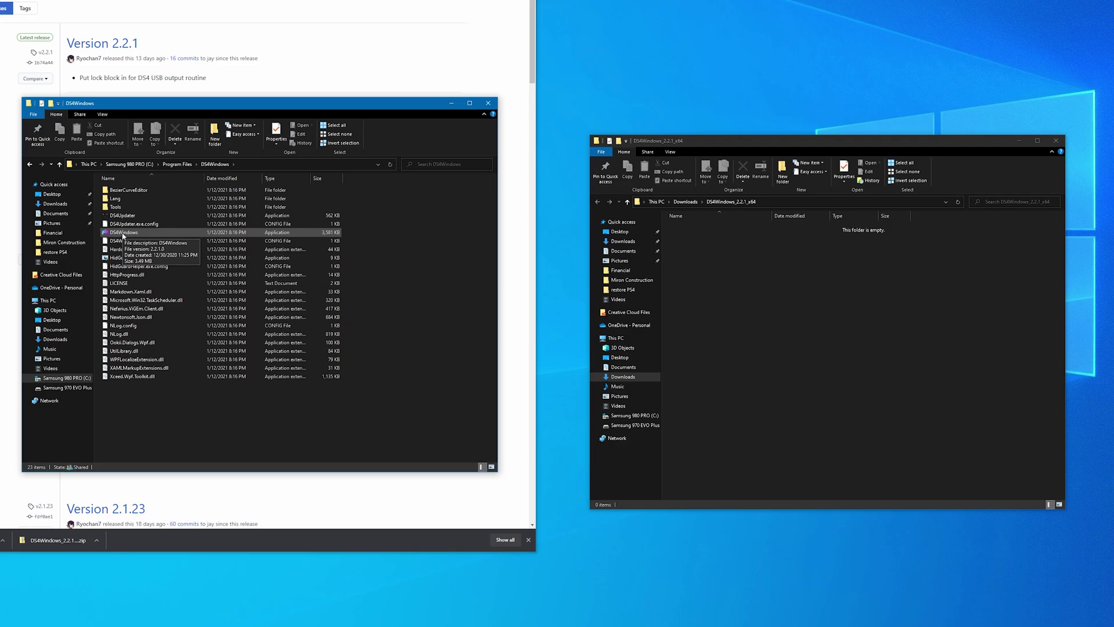
pyautogui.doubleClick(123, 235)
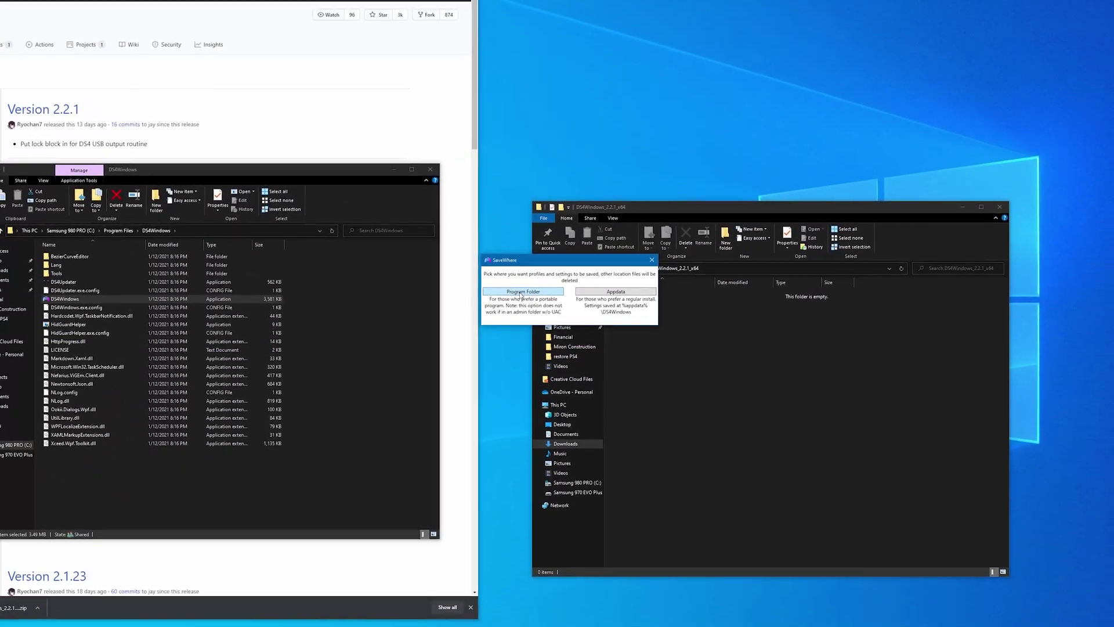
# Choose Program Folder for settings storage and reposition the DS4Windows main window
pyautogui.click(521, 297)
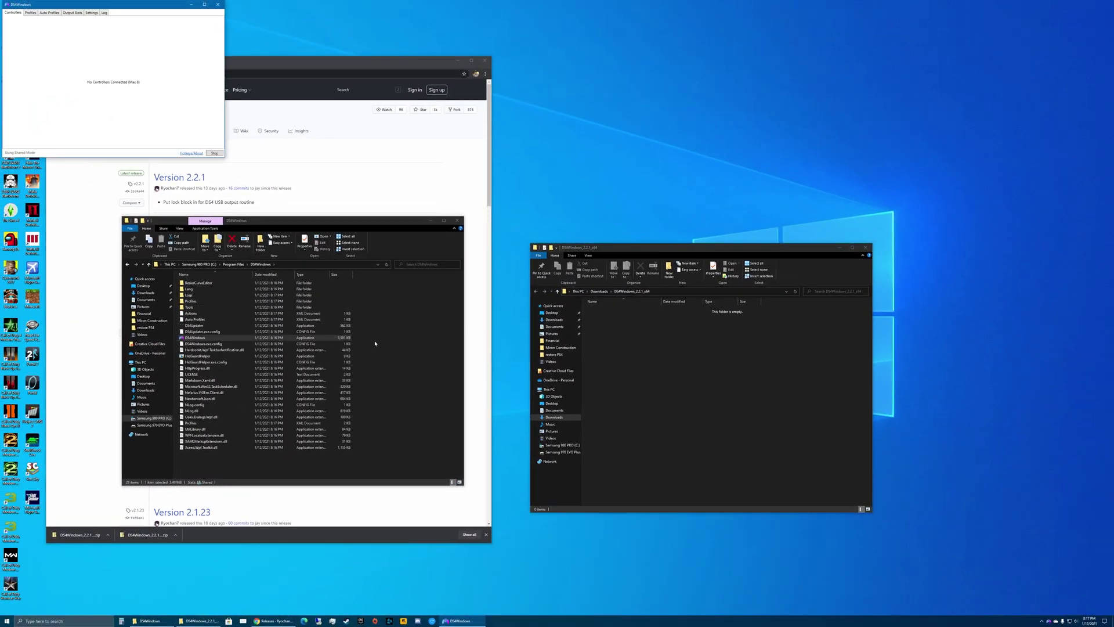
pyautogui.moveTo(123, 6); pyautogui.dragTo(586, 114)
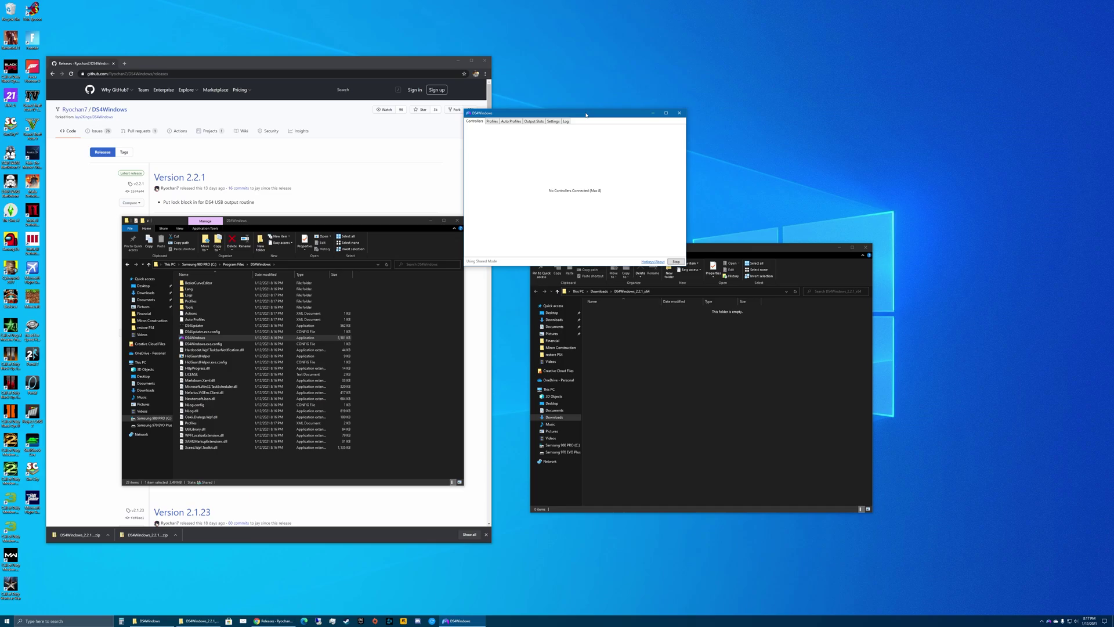
pyautogui.moveTo(586, 114); pyautogui.dragTo(516, 148)
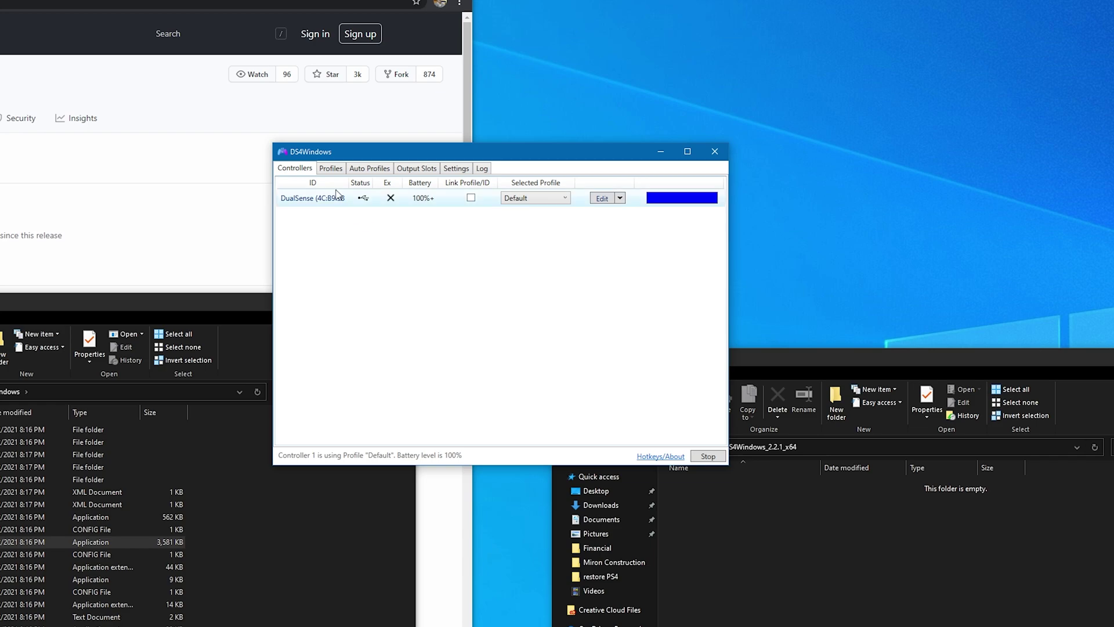
# Open the Default profile for editing from the Profiles list
pyautogui.click(331, 169)
pyautogui.click(301, 202)
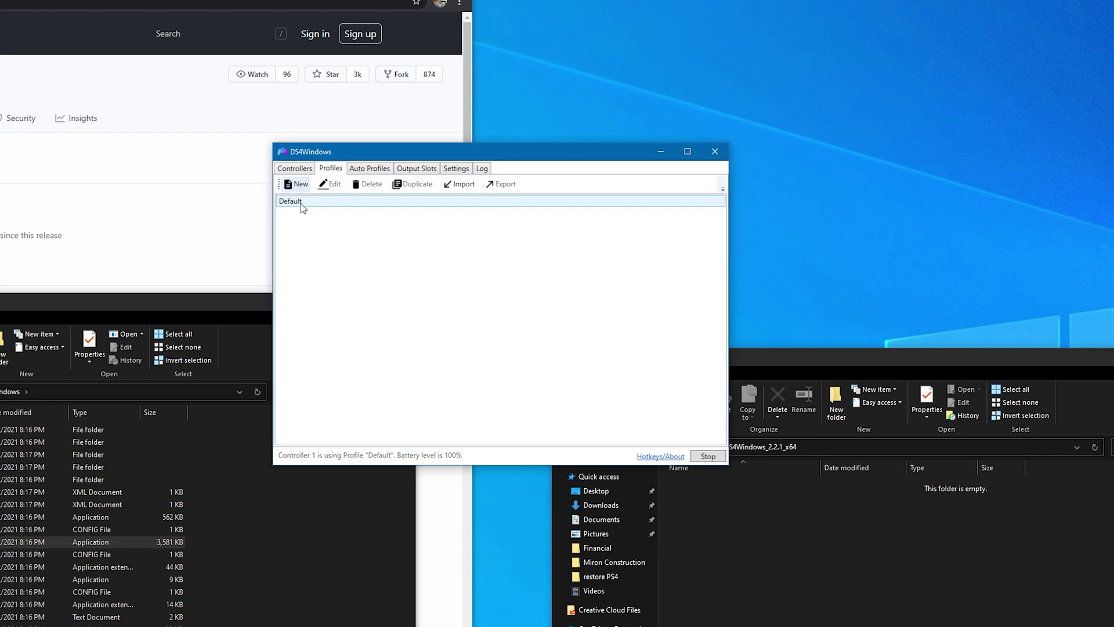
pyautogui.click(297, 168)
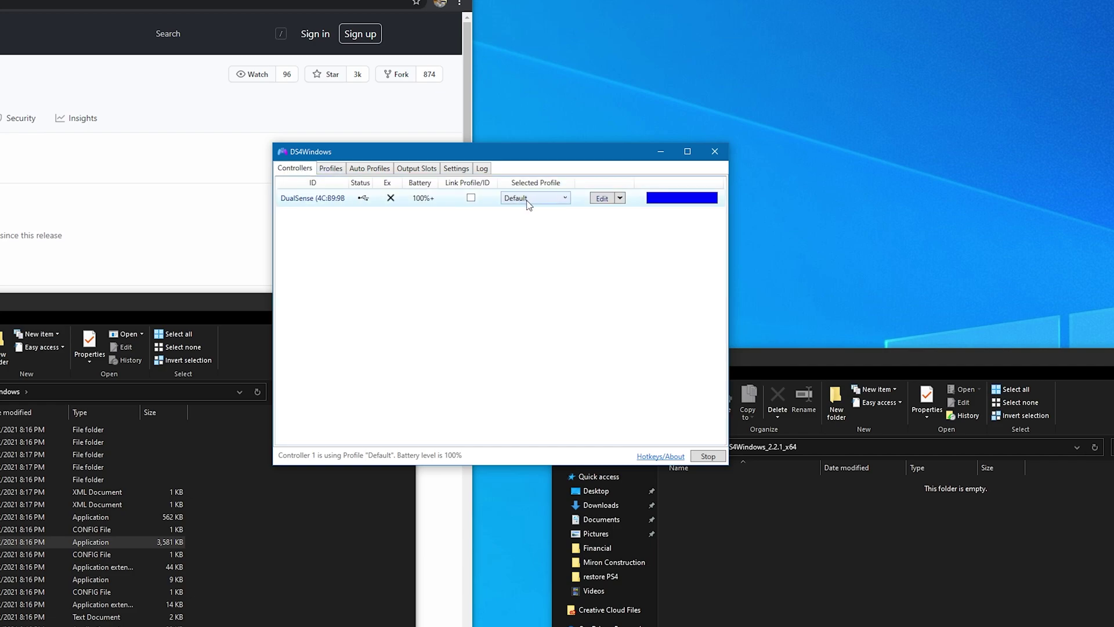
pyautogui.click(332, 168)
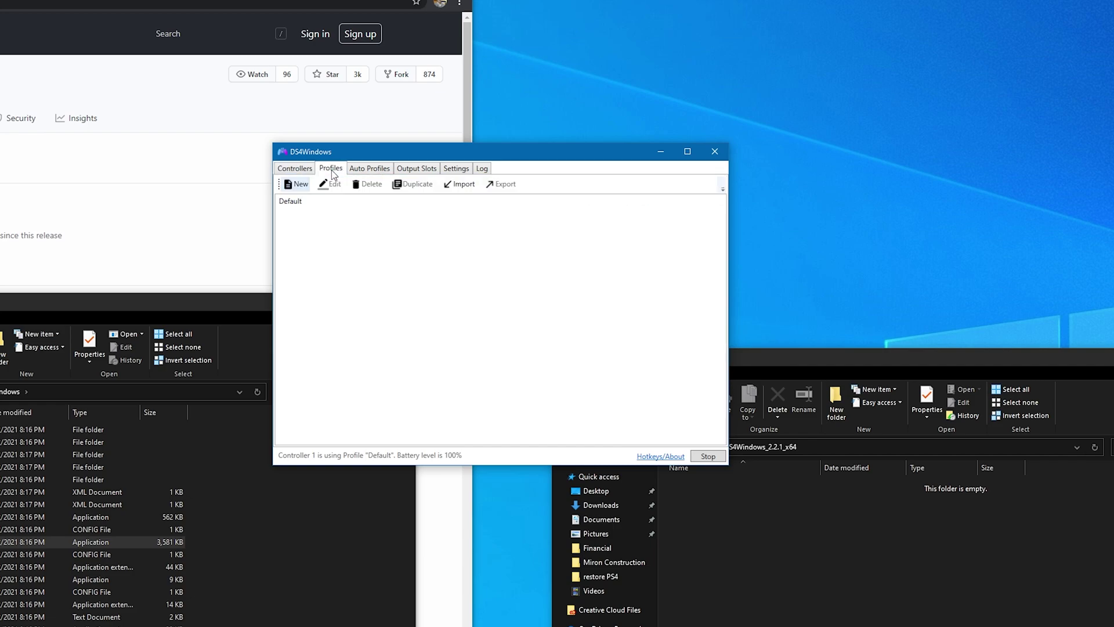
pyautogui.doubleClick(313, 203)
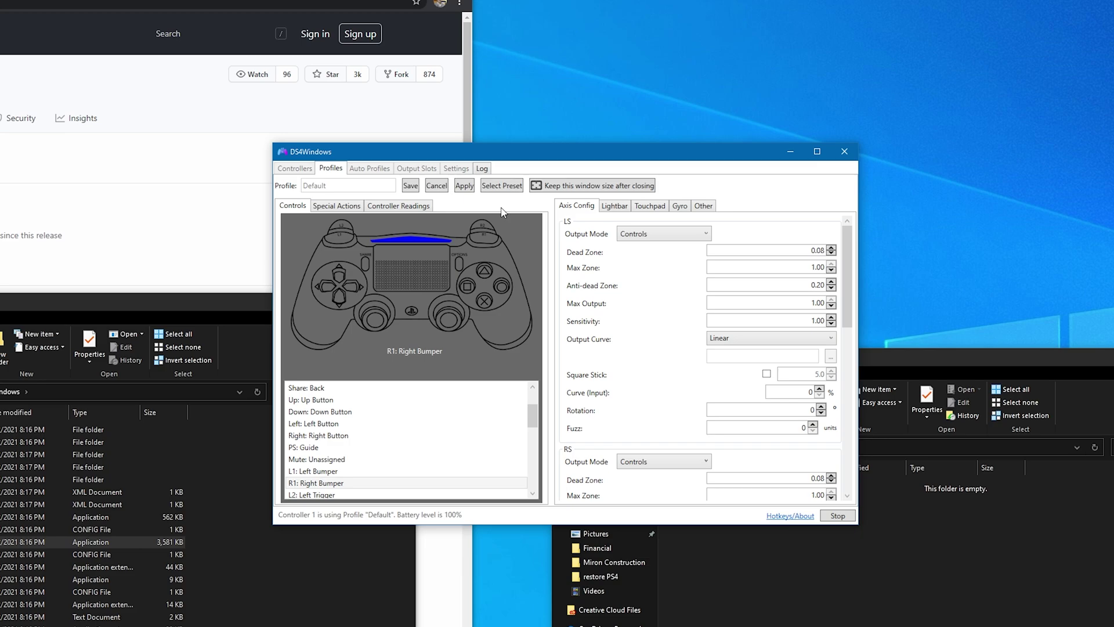
# Review the Default profile's Lightbar, Touchpad, Gyro and Other settings
pyautogui.click(616, 207)
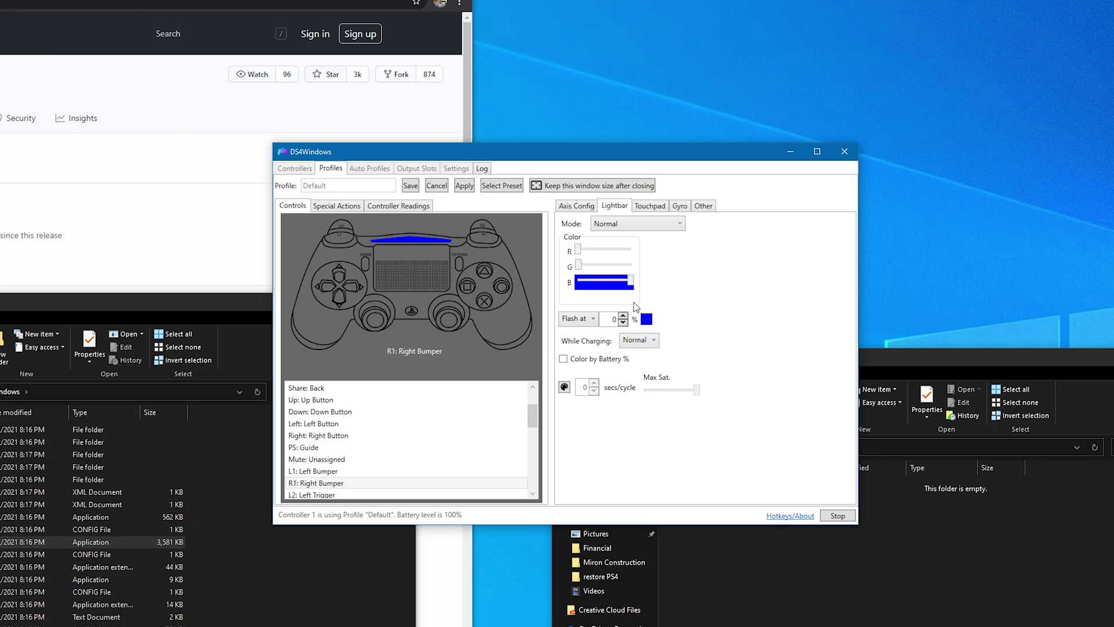
pyautogui.click(662, 206)
pyautogui.click(681, 206)
pyautogui.click(704, 206)
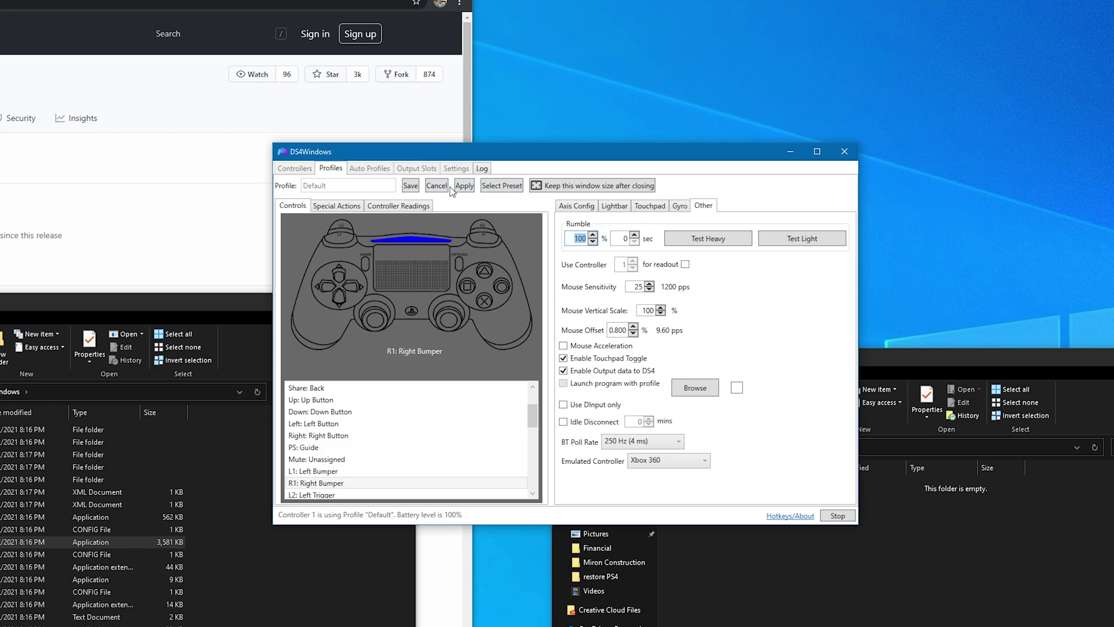
# Save the Default profile and enable Start Minimized in DS4Windows settings
pyautogui.click(410, 186)
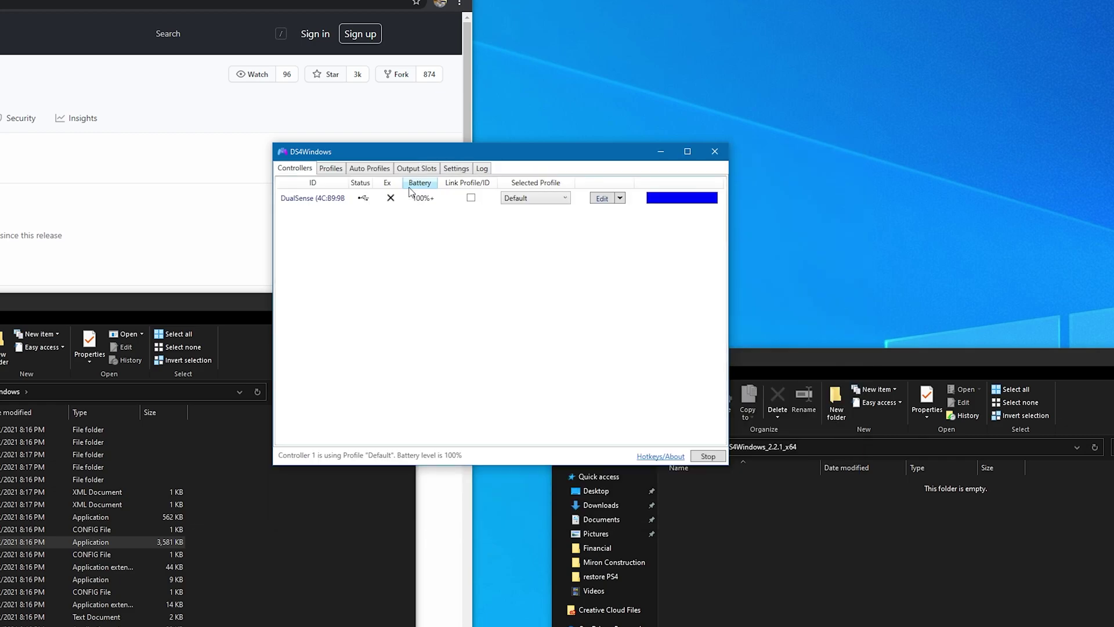
pyautogui.click(455, 172)
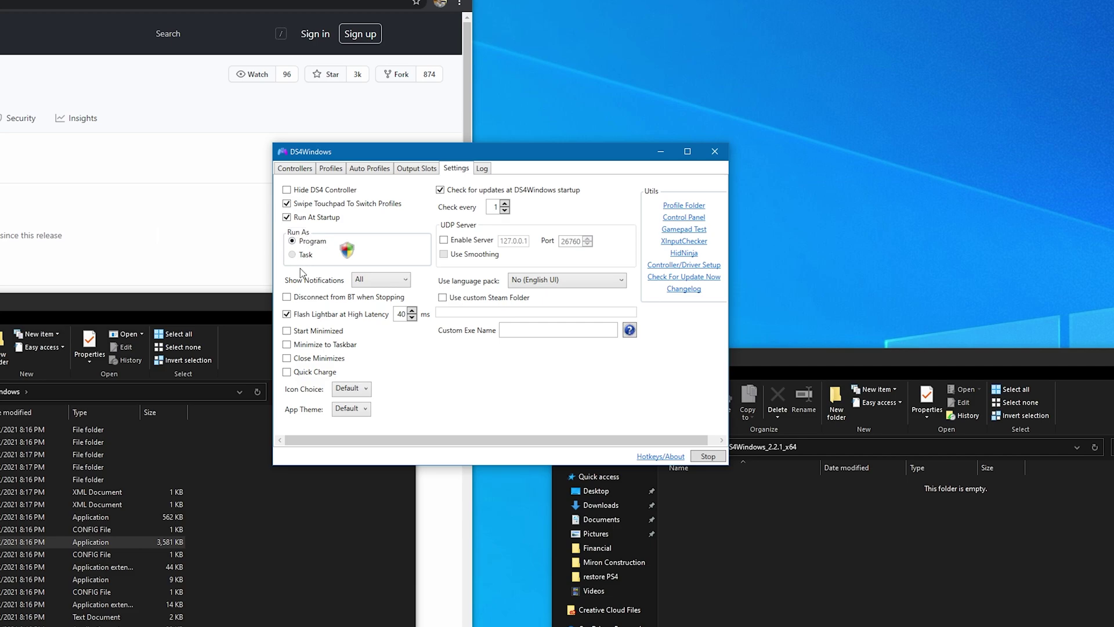
pyautogui.click(287, 331)
# Check the hidden tray icons after unplugging the DualSense controller
pyautogui.moveTo(508, 156); pyautogui.dragTo(580, 227)
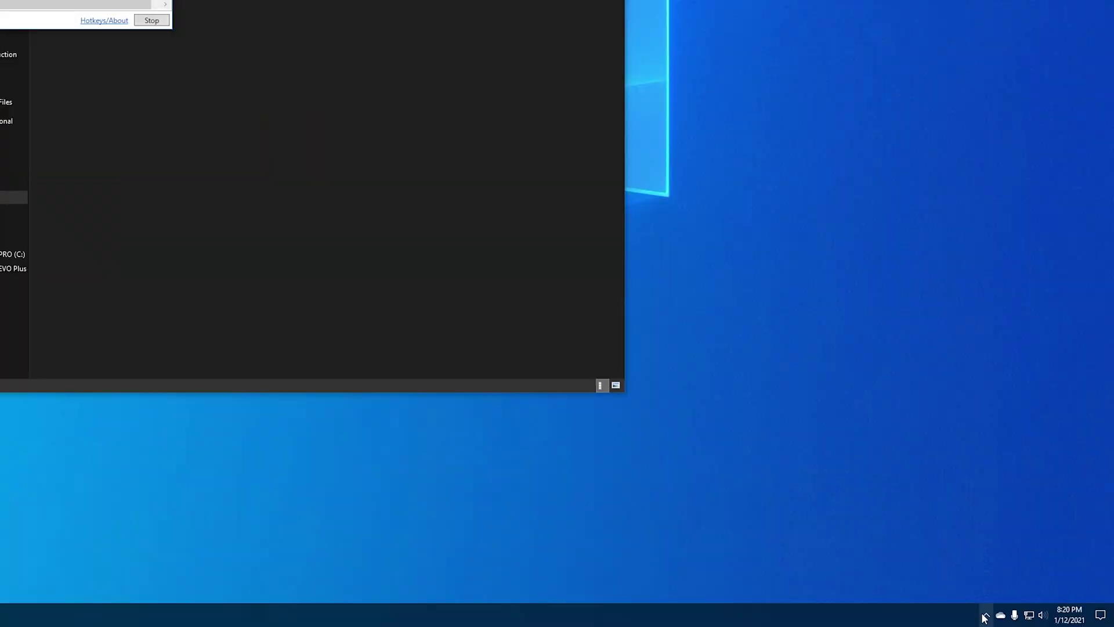
pyautogui.click(986, 615)
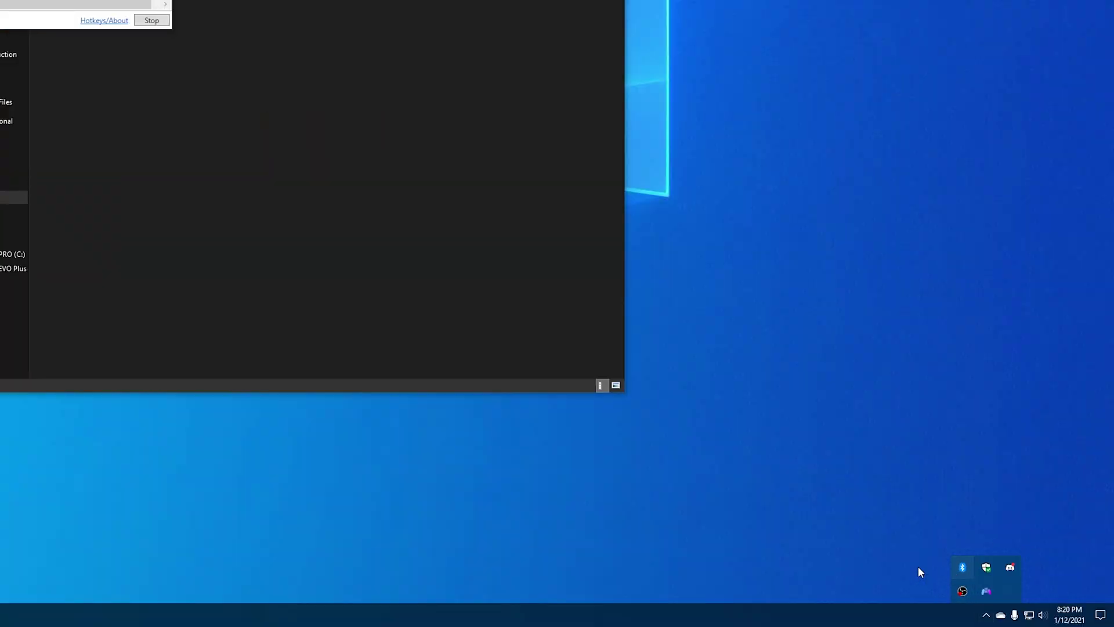
pyautogui.click(918, 567)
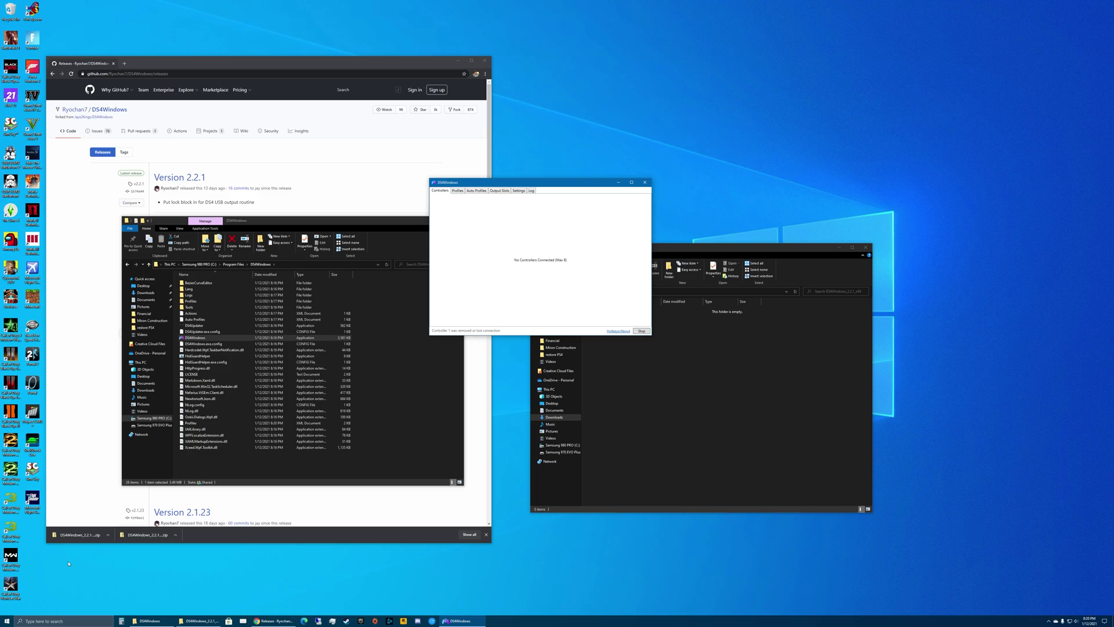
# Start adding a new device from Windows Settings > Devices
pyautogui.click(6, 620)
pyautogui.click(7, 589)
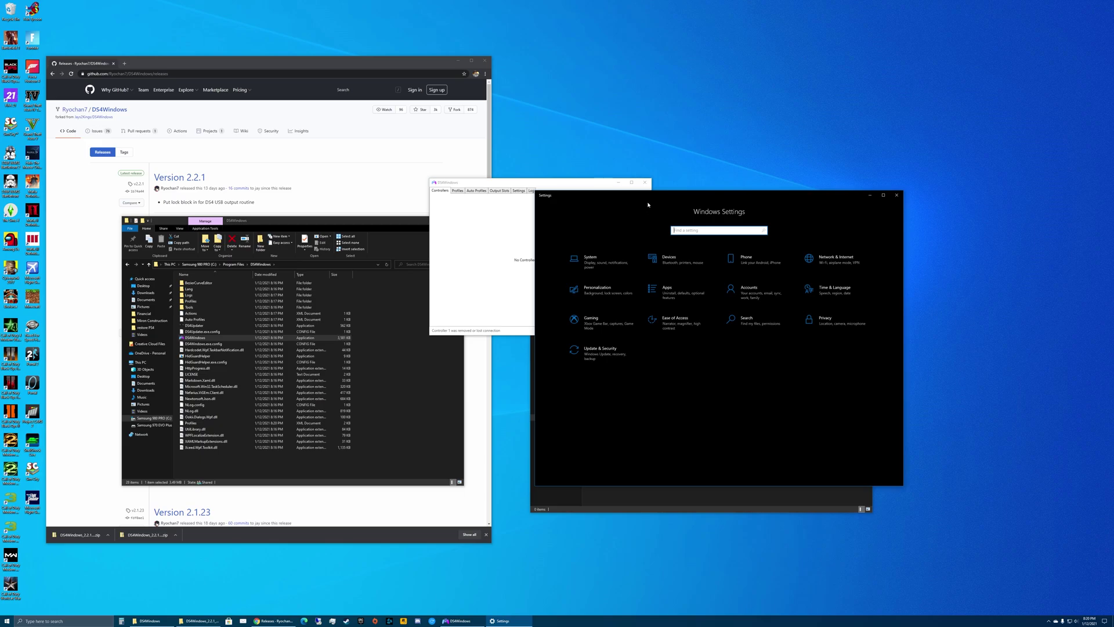
pyautogui.moveTo(648, 204); pyautogui.dragTo(499, 206)
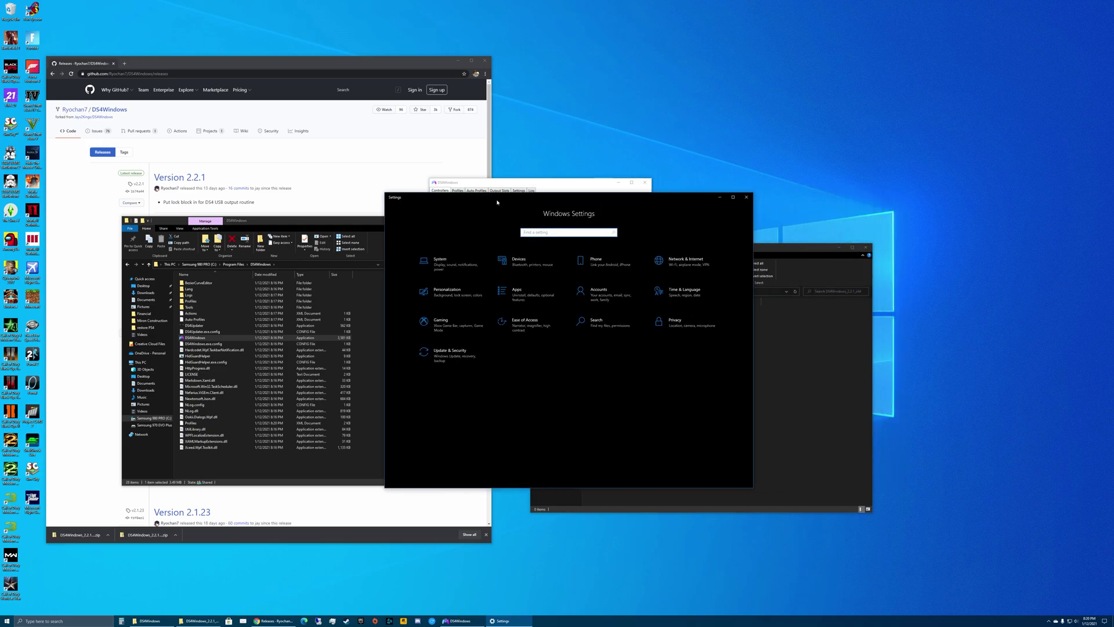
pyautogui.click(532, 267)
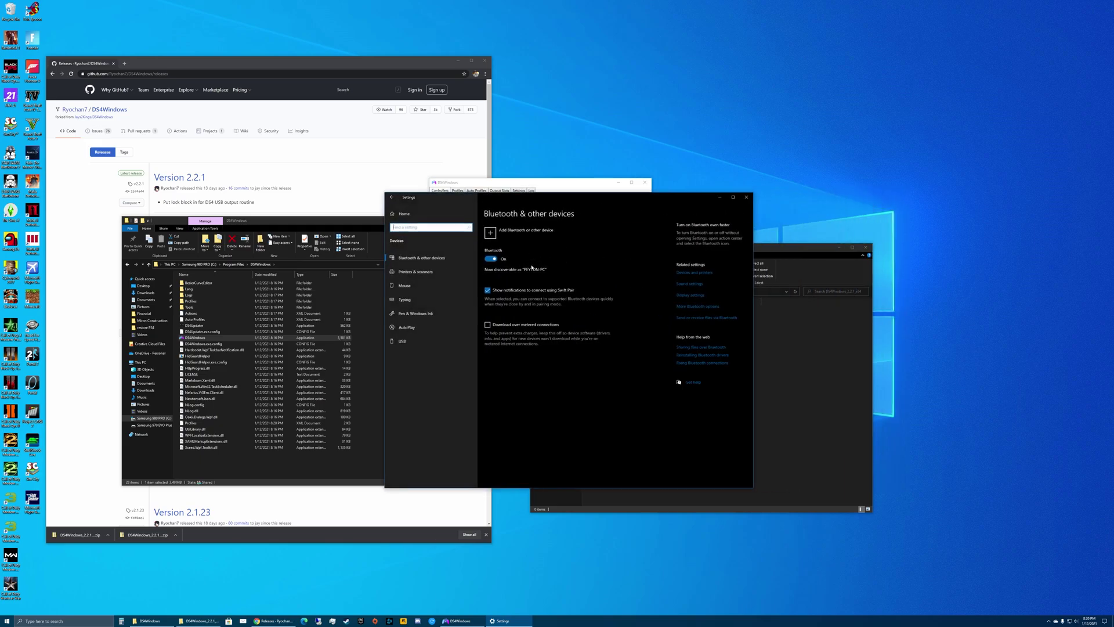
pyautogui.click(502, 235)
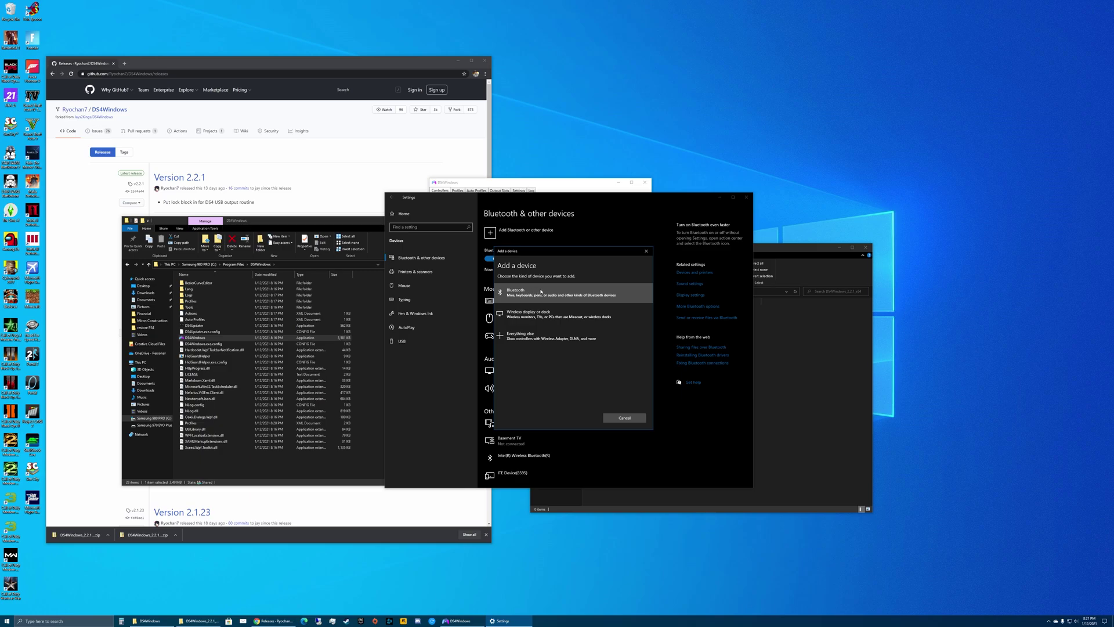
# Pair the DualSense over Bluetooth, then return to DS4Windows to see it listed
pyautogui.click(541, 292)
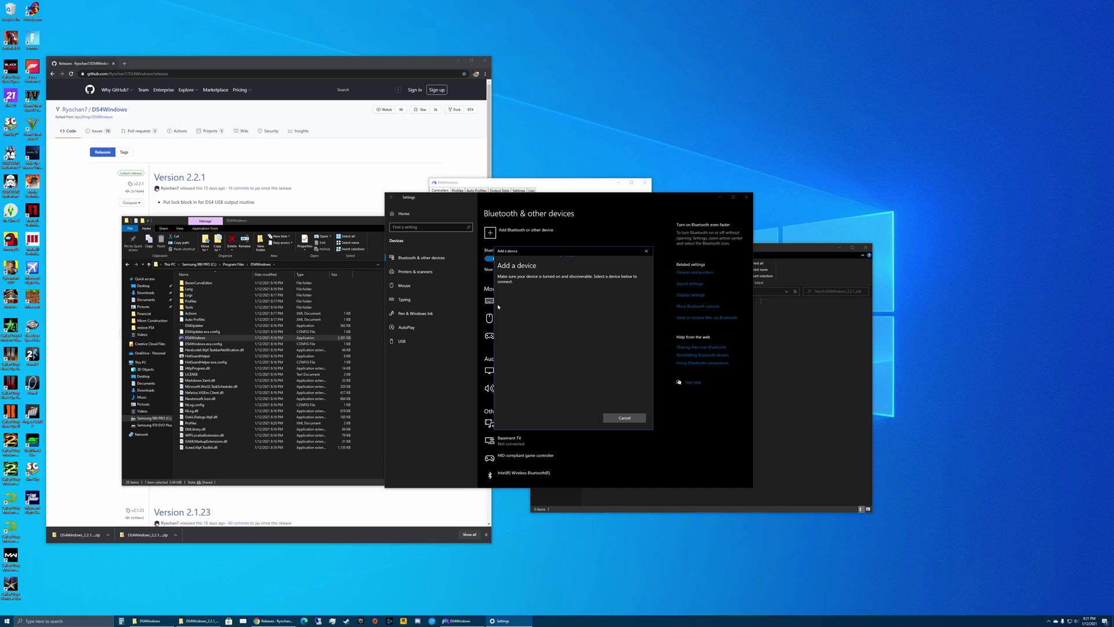
pyautogui.click(630, 418)
pyautogui.click(456, 621)
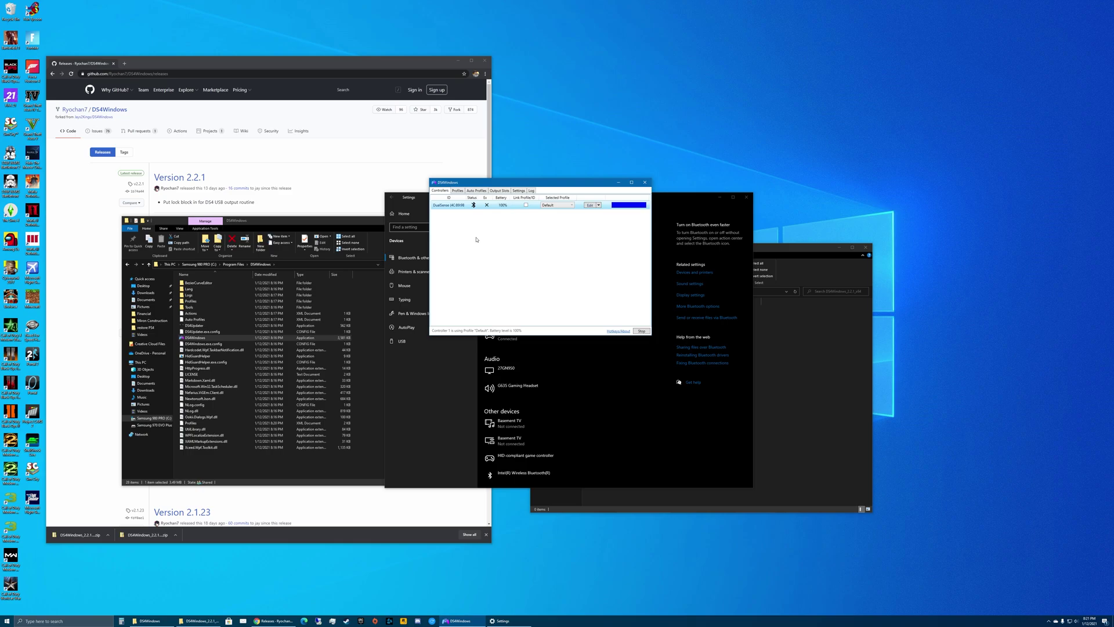
pyautogui.click(32, 160)
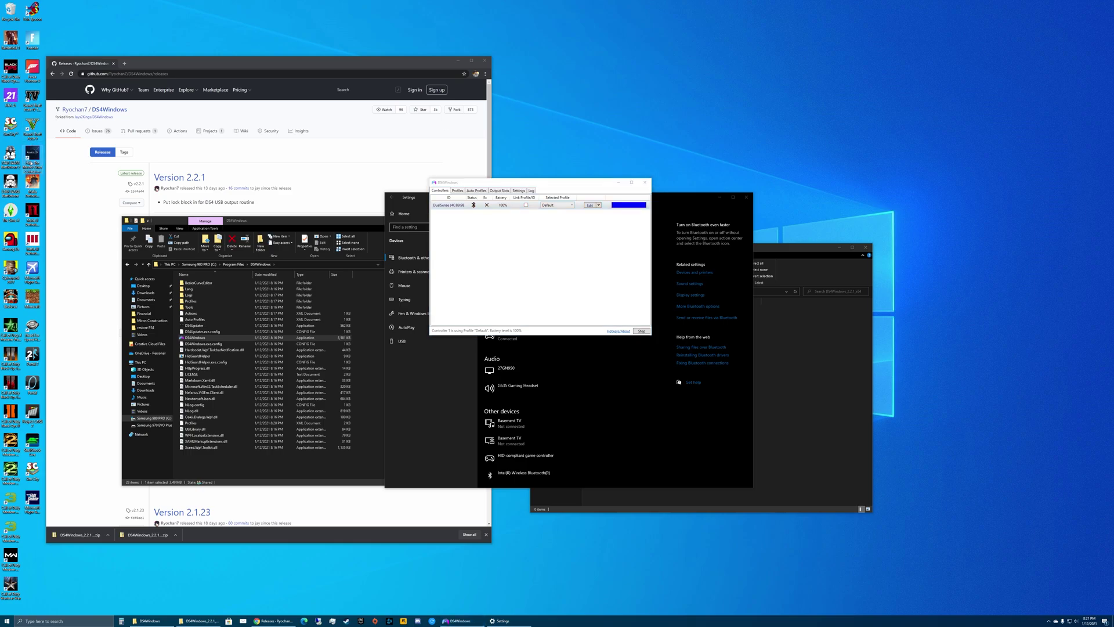